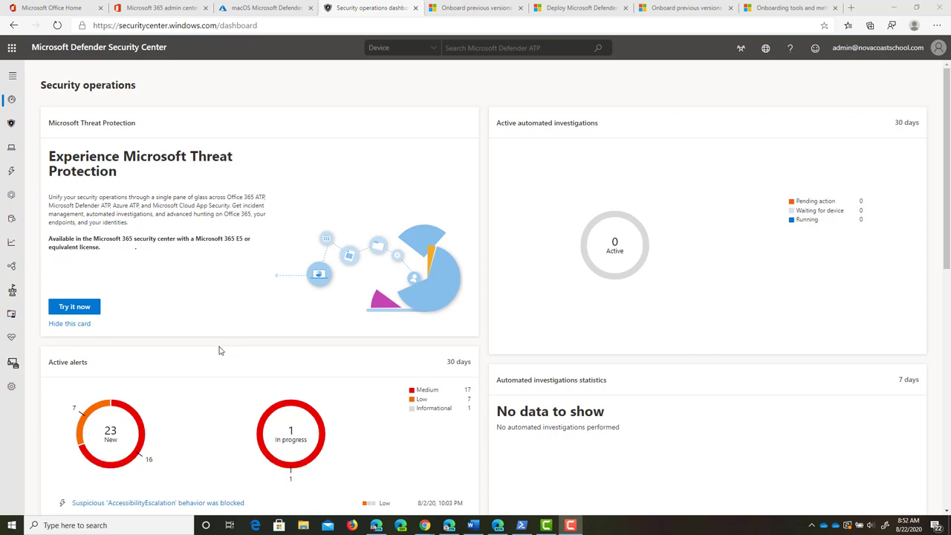
Go to Settings > Device management > Onboarding and expand the operating system list
left_click(13, 387)
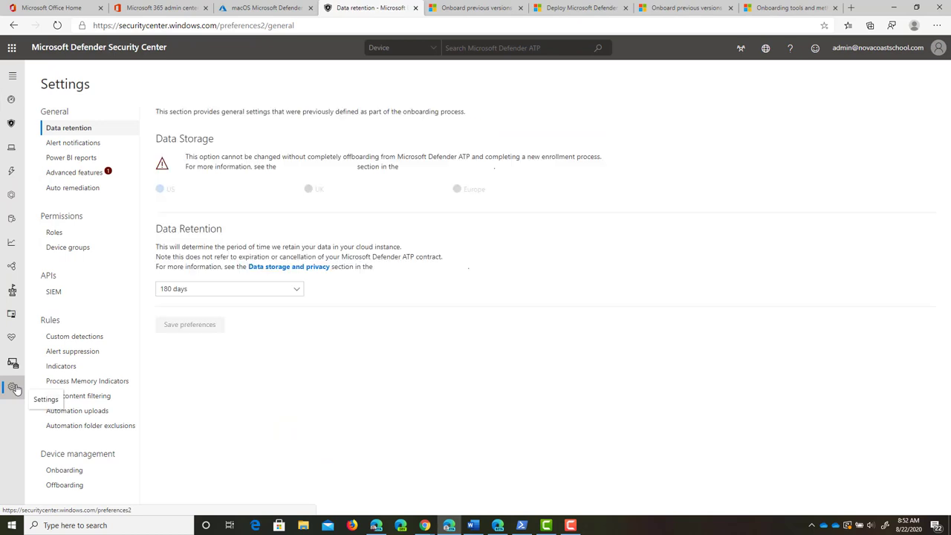
left_click(89, 473)
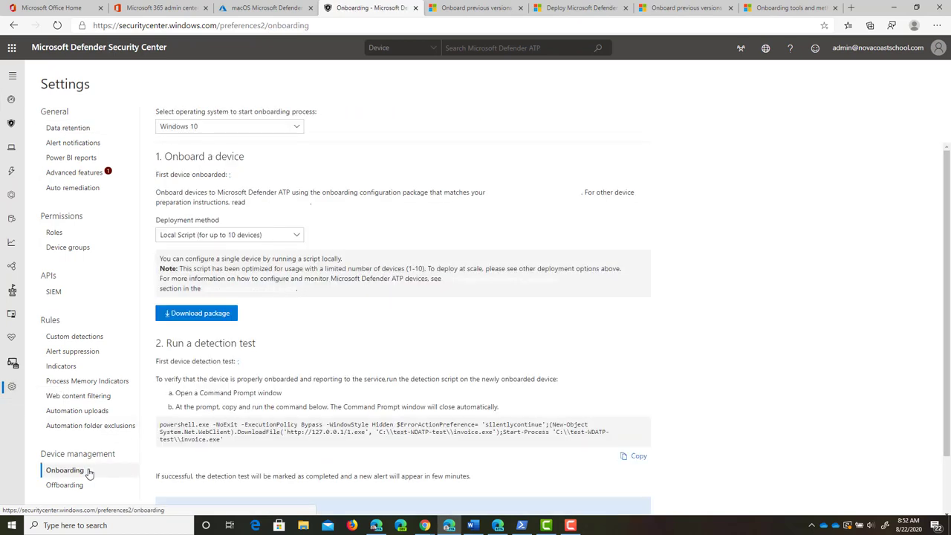
left_click(235, 133)
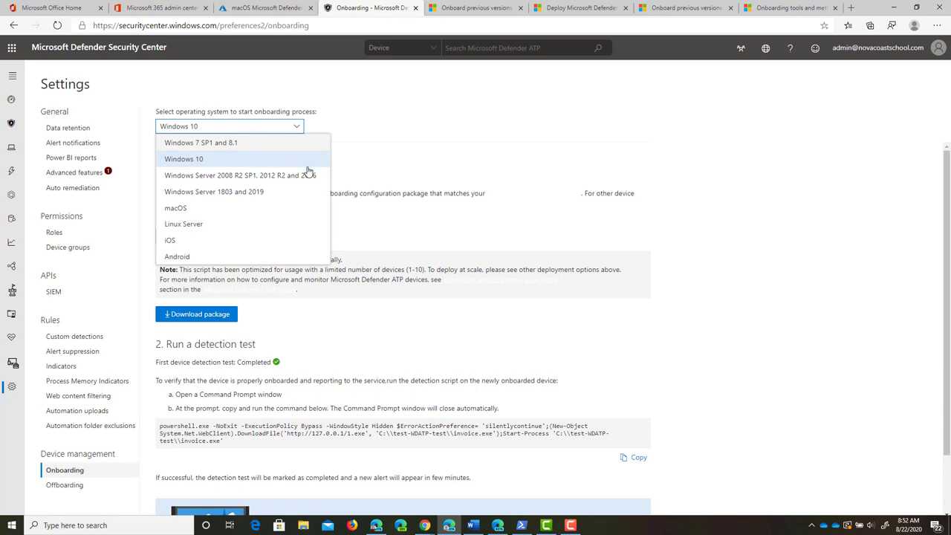
Target Windows Server 2008 R2 SP1, 2012 R2 and 2016, then view the server onboarding instructions article
left_click(252, 176)
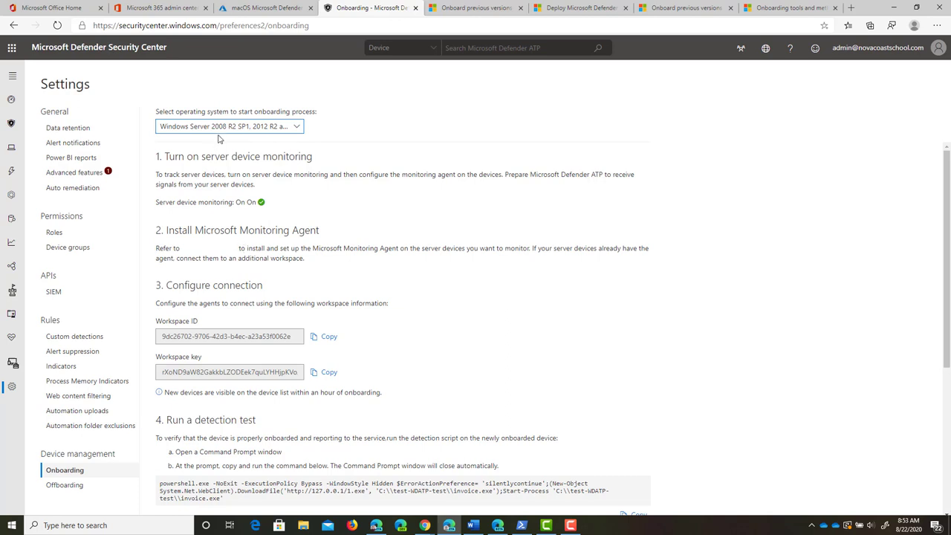
left_click(212, 252, "ctrl")
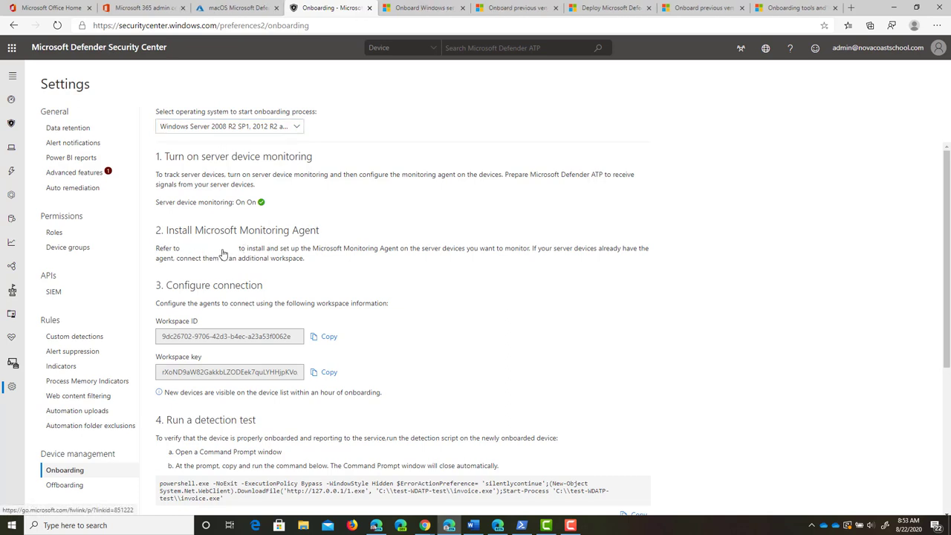
left_click(417, 7)
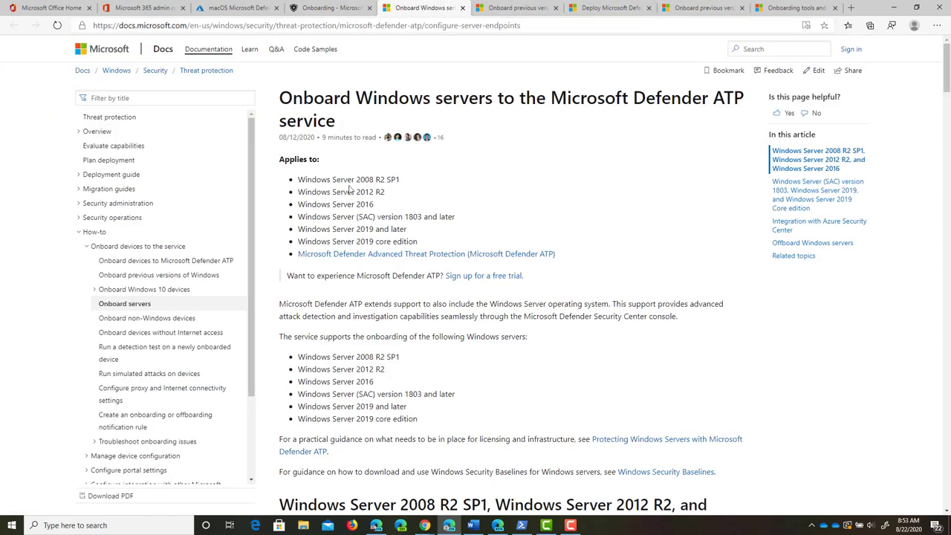
scroll(352, 190, "down", 4)
scroll(397, 207, "up", 4)
scroll(431, 202, "down", 5)
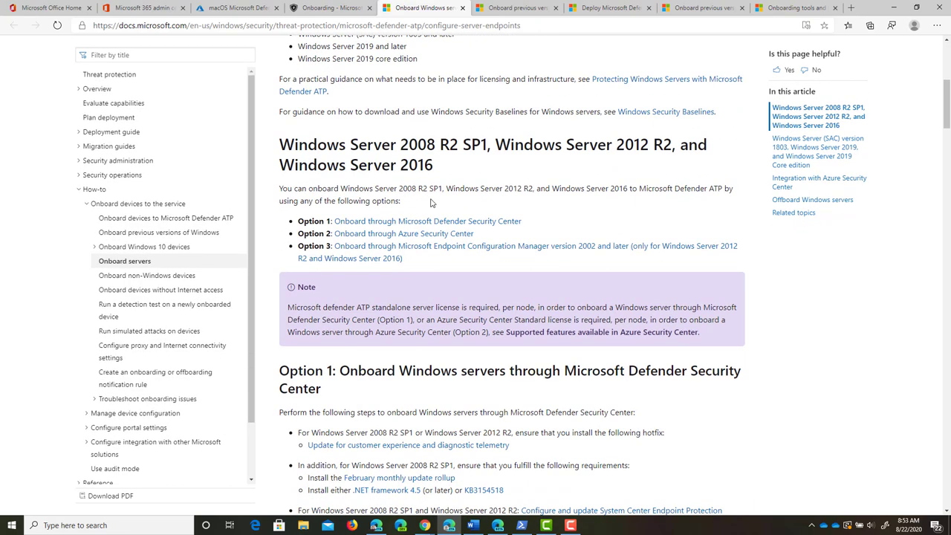
scroll(428, 199, "down", 4)
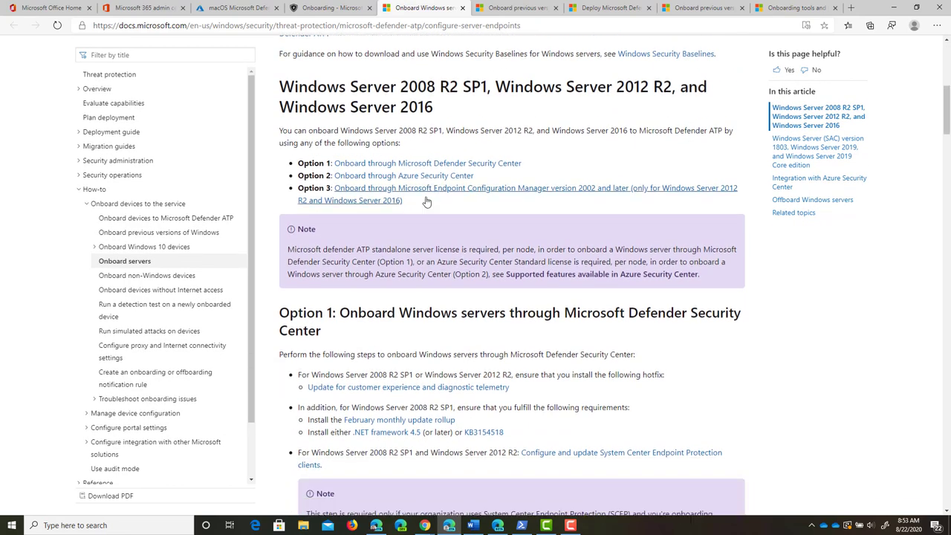
scroll(402, 226, "down", 3)
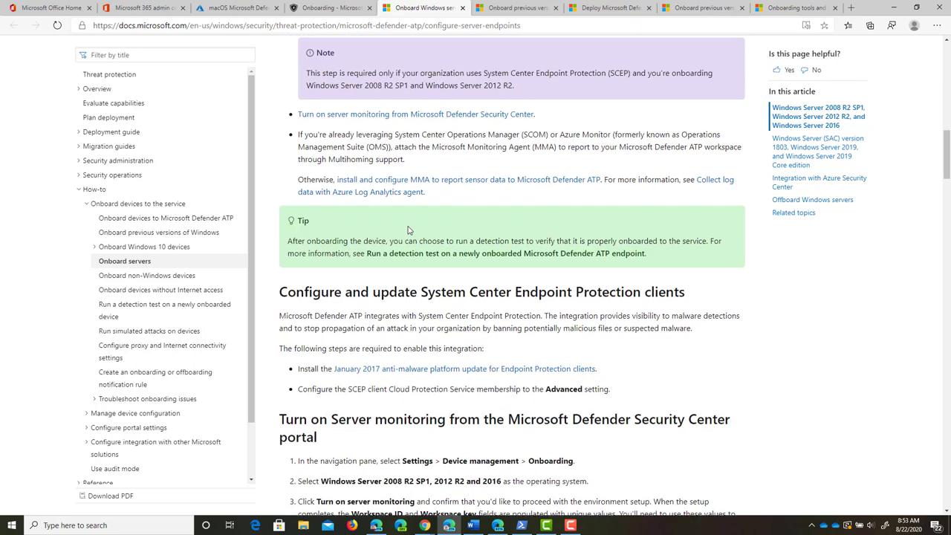
scroll(433, 226, "up", 1)
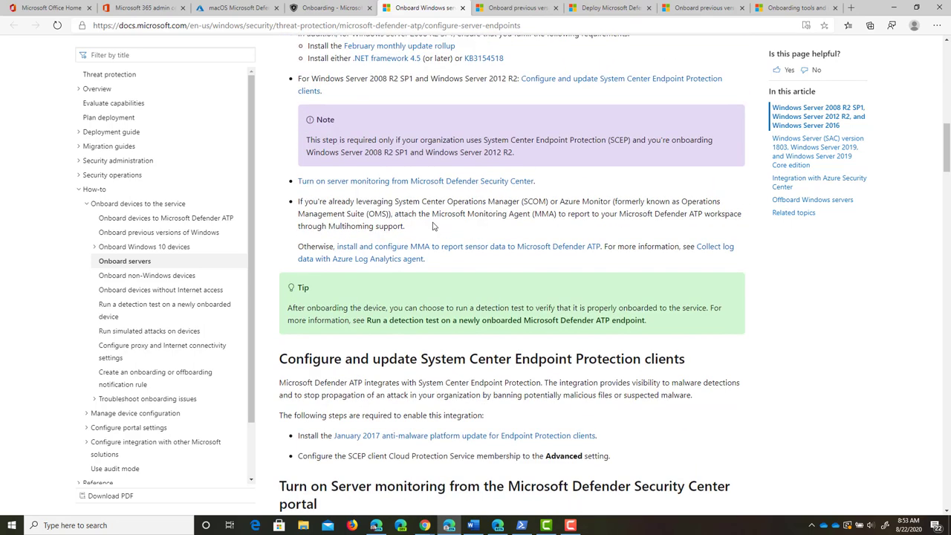
scroll(433, 226, "up", 2)
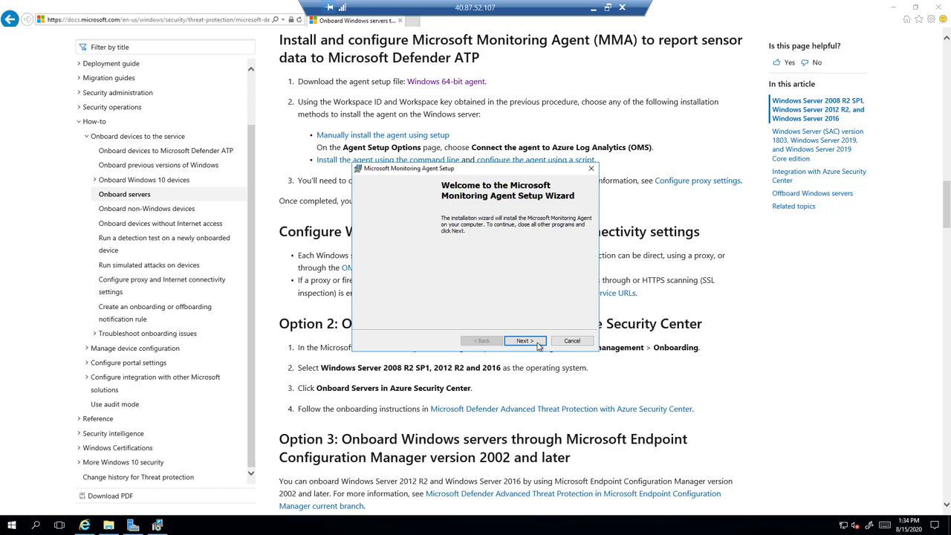
Accept the MMA license, keep the default install folder, and choose connecting to Azure Log Analytics (OMS)
left_click(538, 347)
left_click(539, 347)
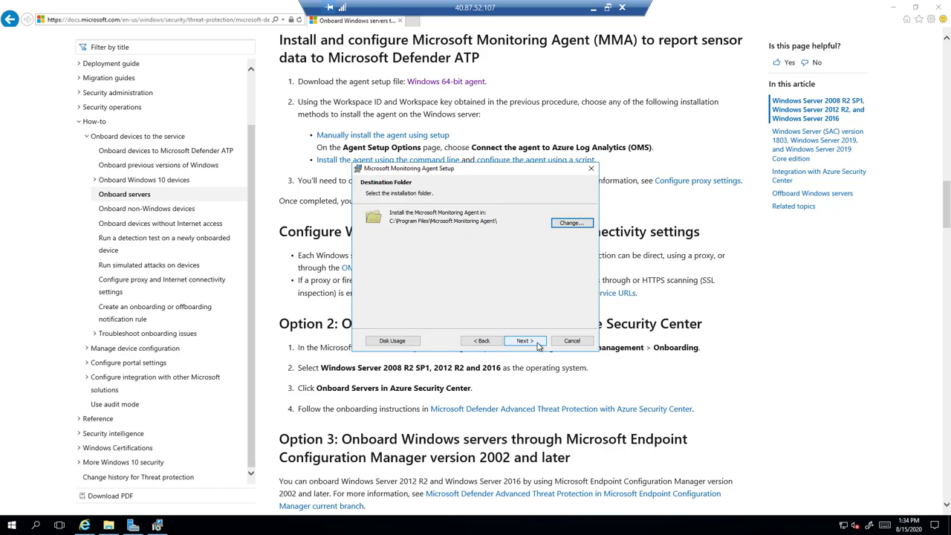
left_click(538, 347)
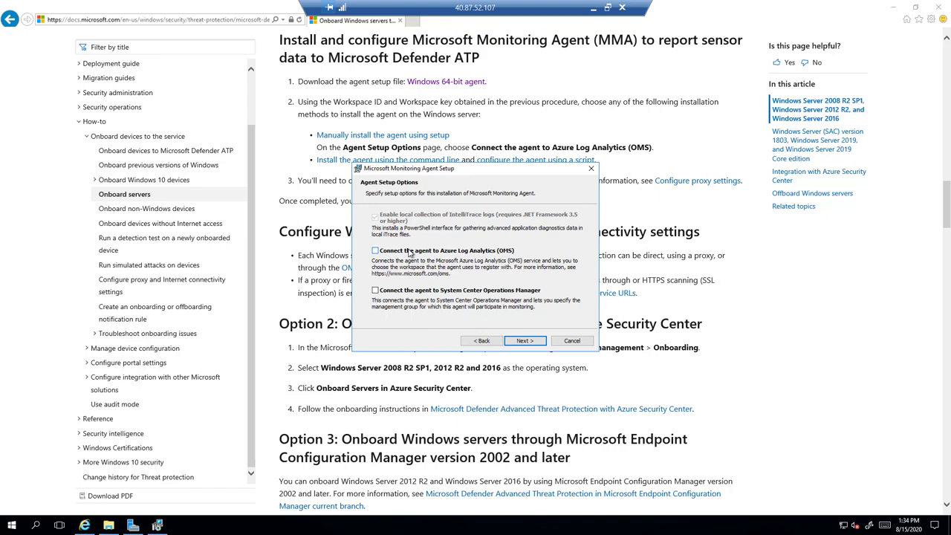
left_click(526, 342)
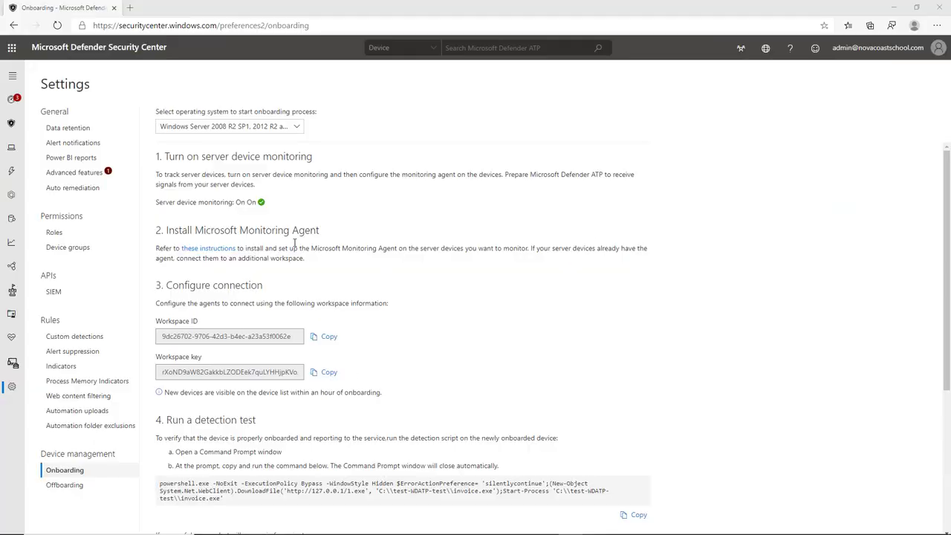
Copy the Workspace ID from Defender Security Center into the MMA setup wizard
scroll(295, 243, "down", 2)
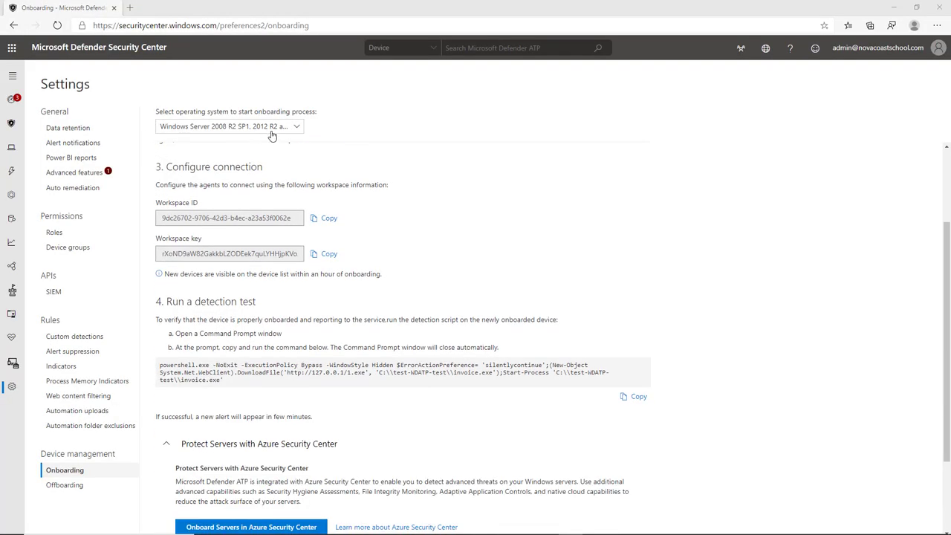
scroll(276, 251, "up", 2)
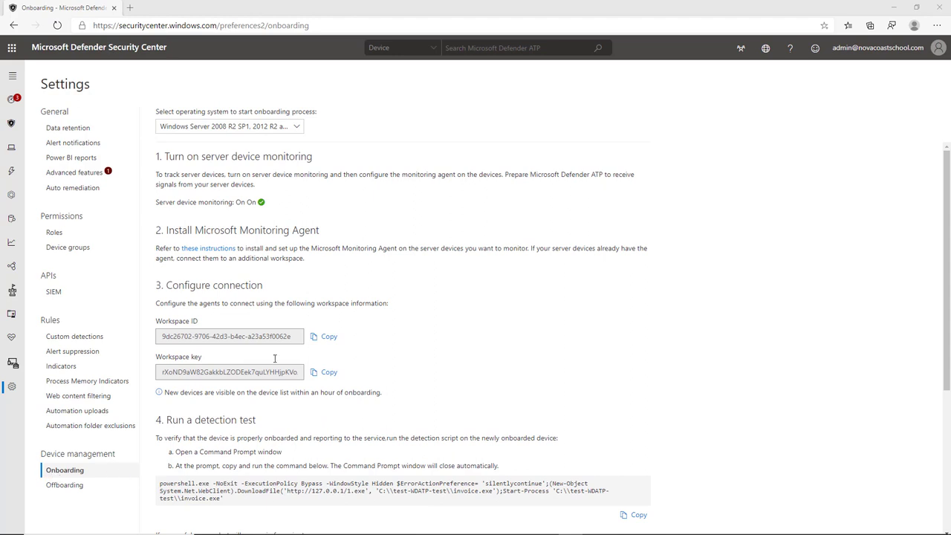
left_click(318, 336)
key("alt+Tab")
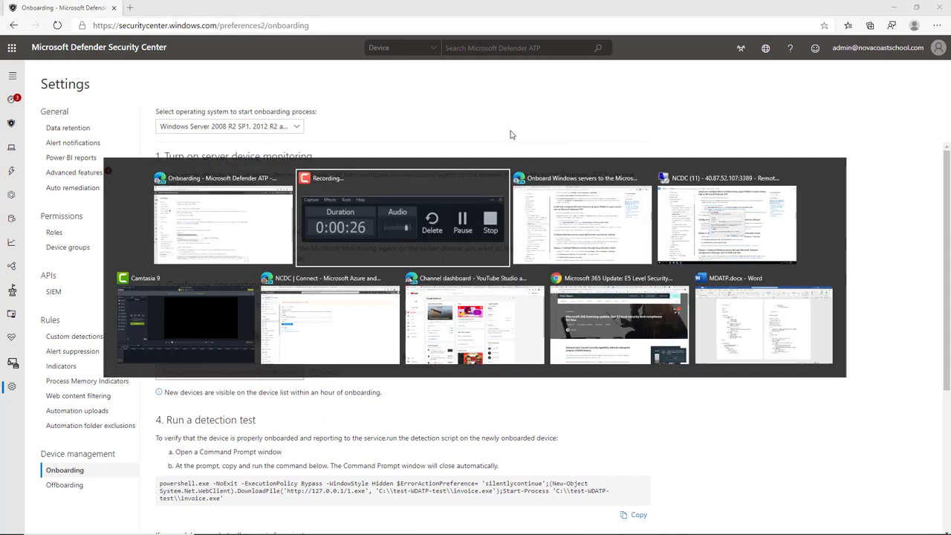
key("alt+Tab")
key("alt+Tab")
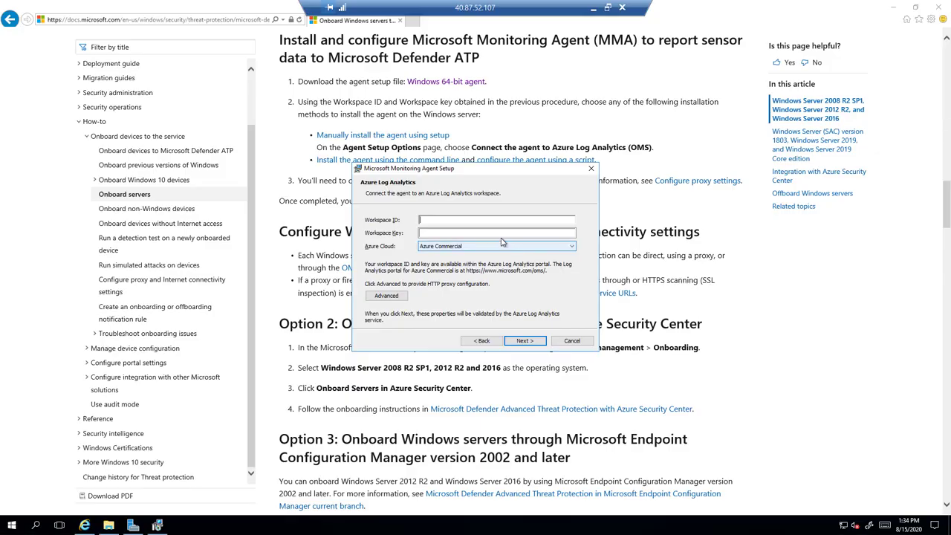
key("ctrl+v")
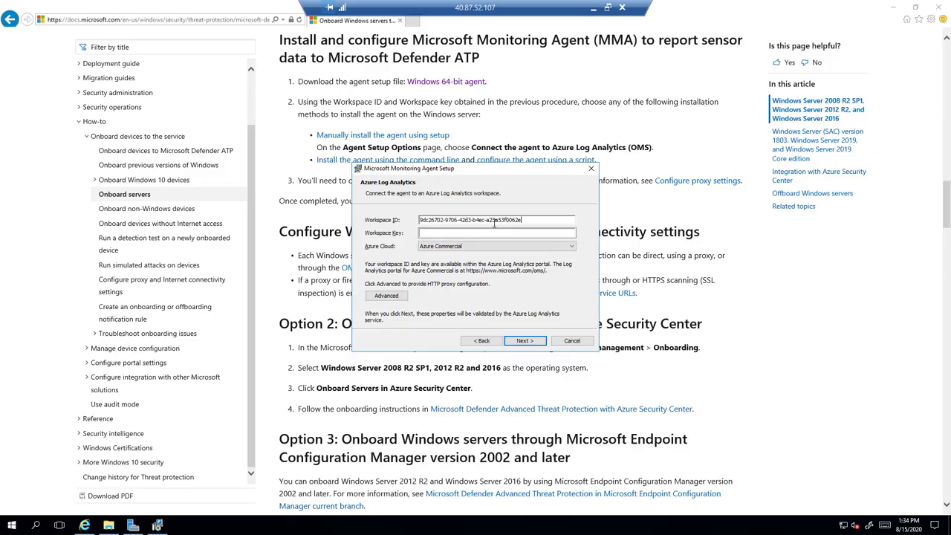
Copy the Workspace key into the wizard and continue to the Microsoft Update page
left_click(593, 8)
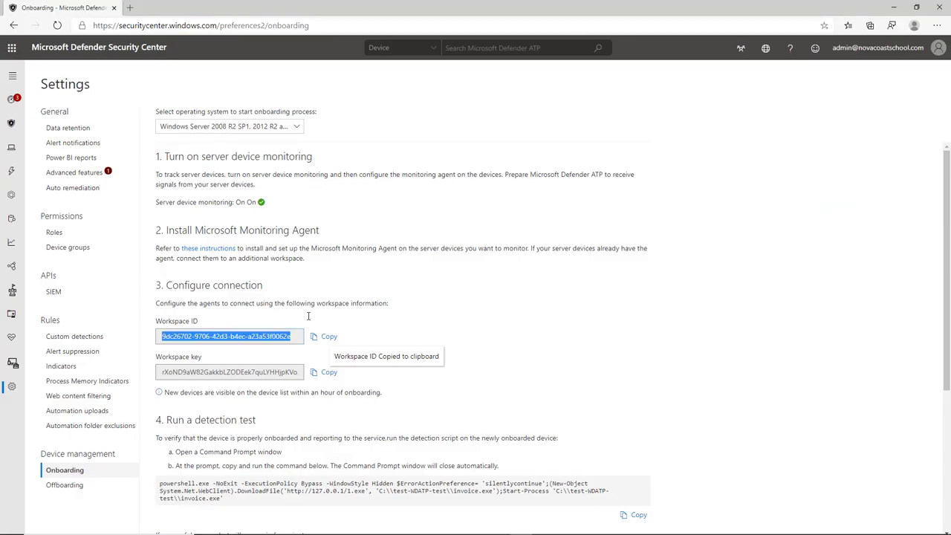
left_click(329, 371)
key("alt+Tab")
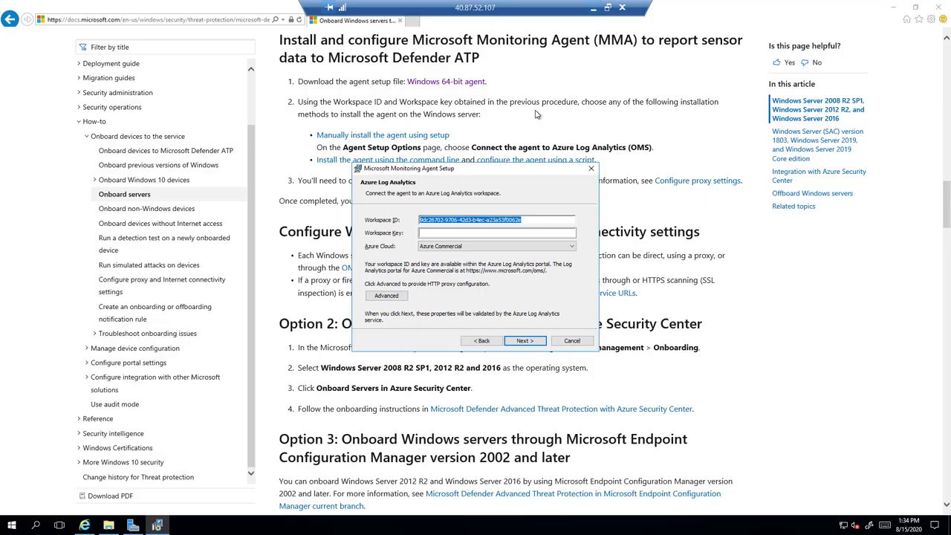
left_click(487, 234)
key("ctrl+v")
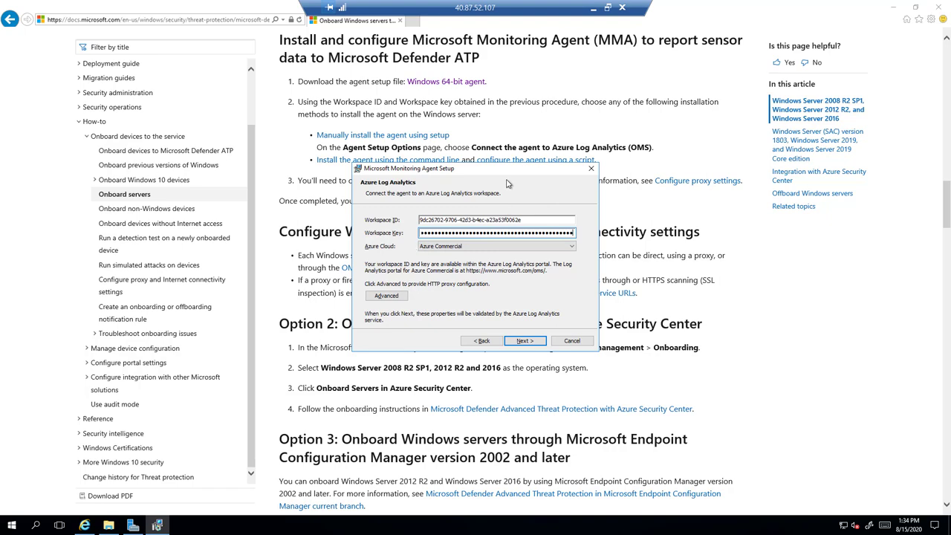
key("alt+Tab")
key("alt+Tab")
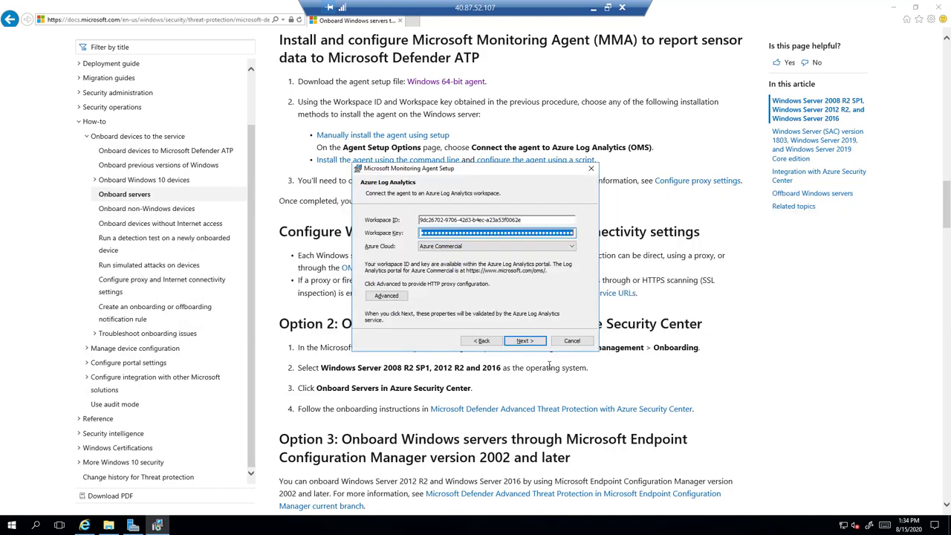
left_click(526, 342)
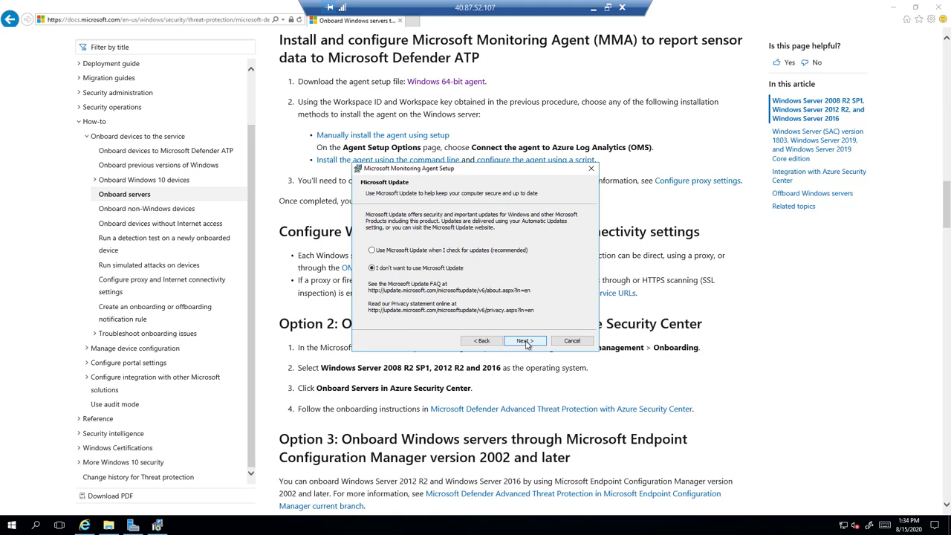
Install the Microsoft Monitoring Agent without Microsoft Update, finish setup, and clear windows to reveal Server Manager
left_click(525, 341)
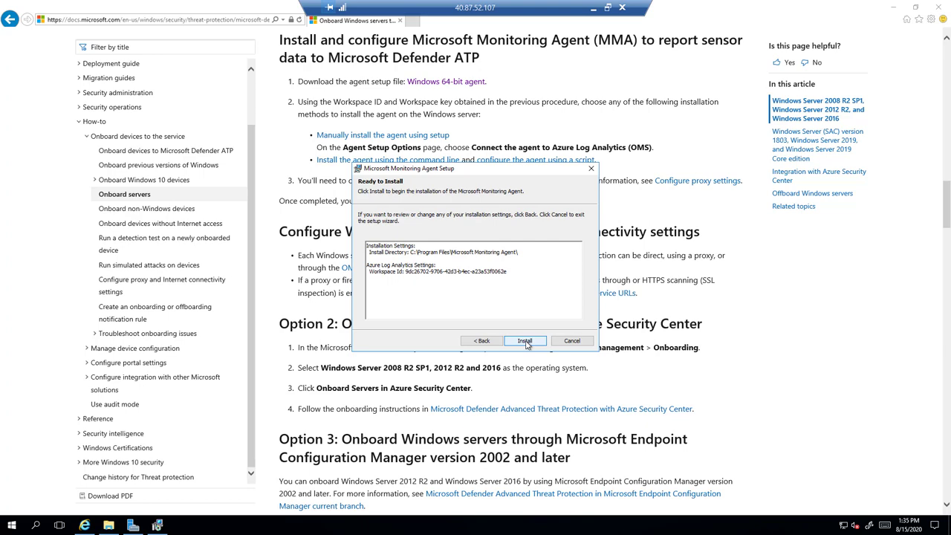
left_click(525, 341)
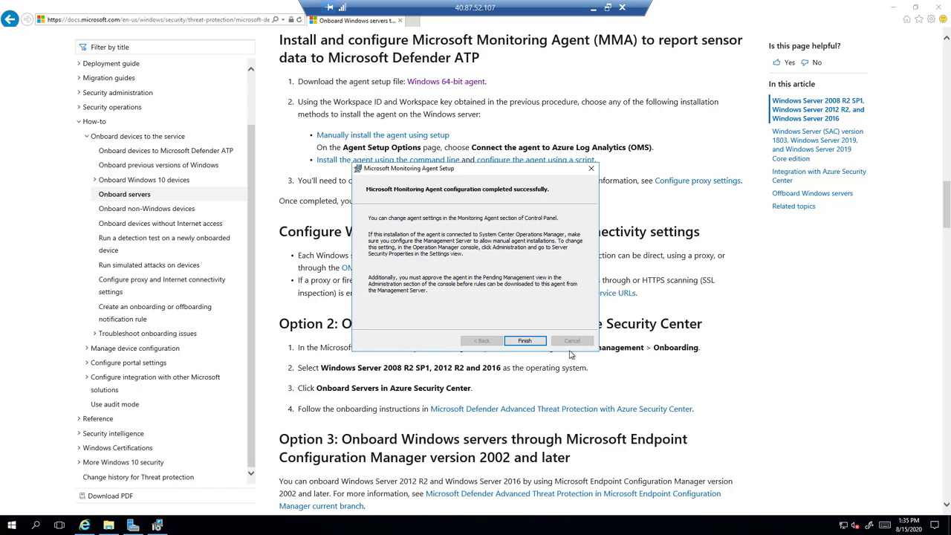
left_click(524, 341)
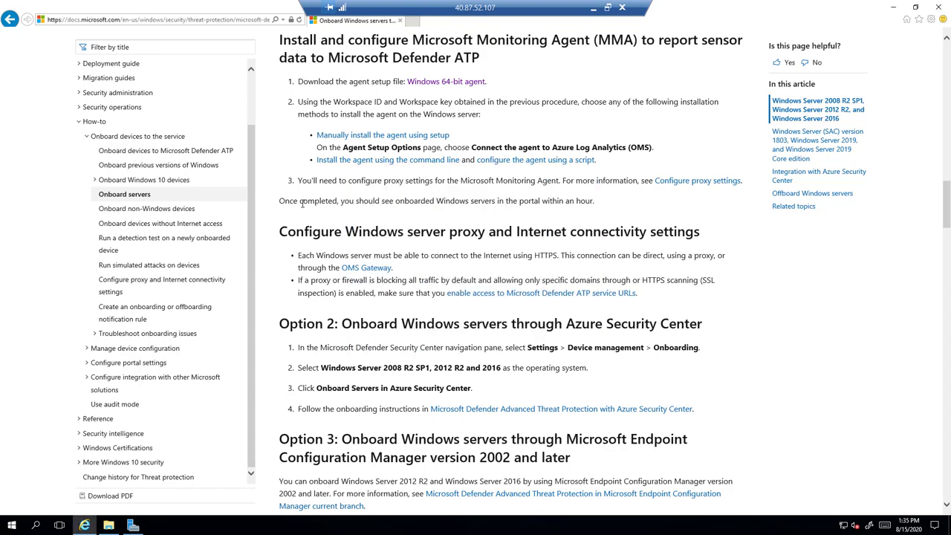
left_click(893, 7)
left_click(747, 111)
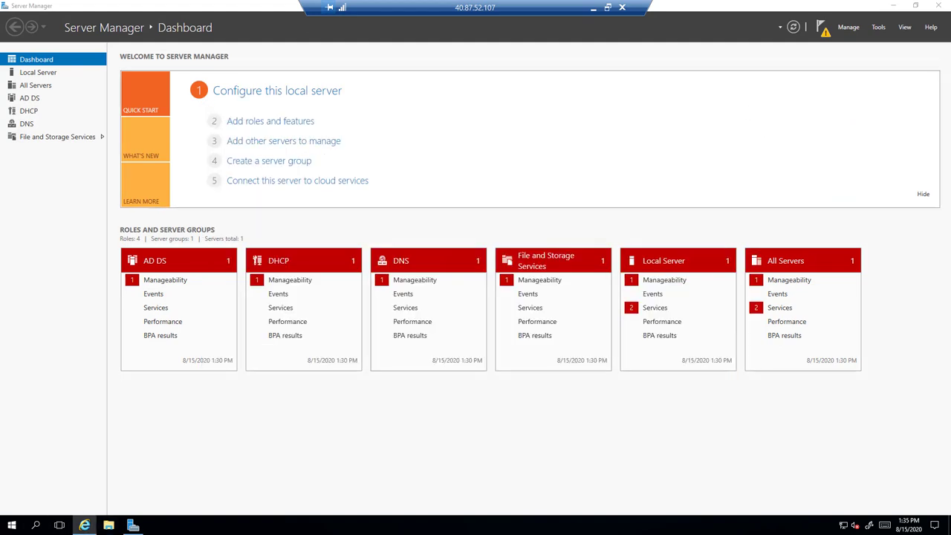
Select the PowerShell detection test command on Defender's onboarding page
key("alt+Tab")
left_click(594, 9)
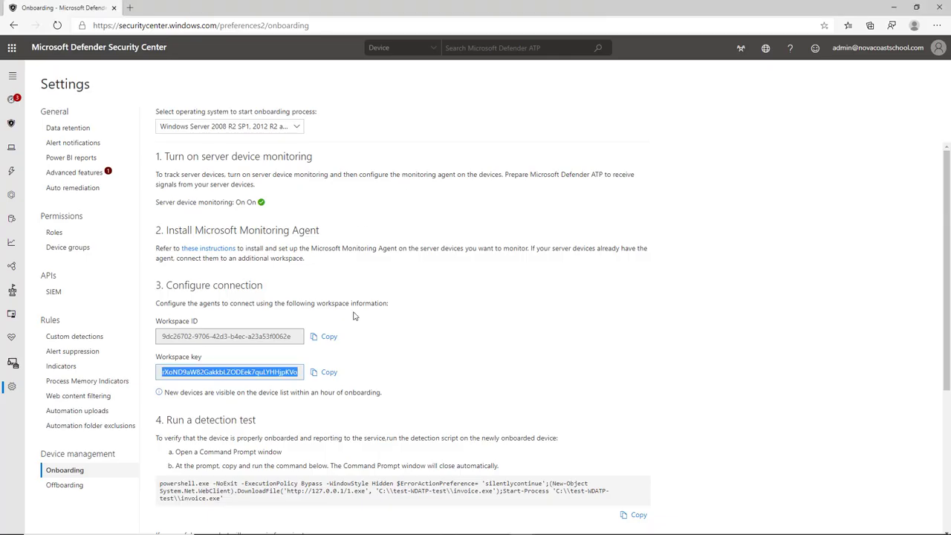
scroll(427, 331, "down", 3)
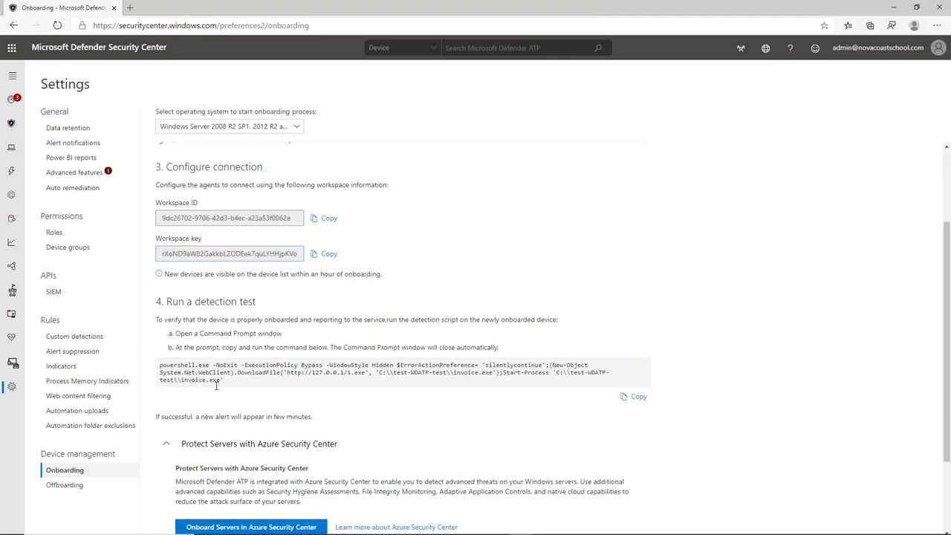
left_click_drag(233, 385, 156, 365)
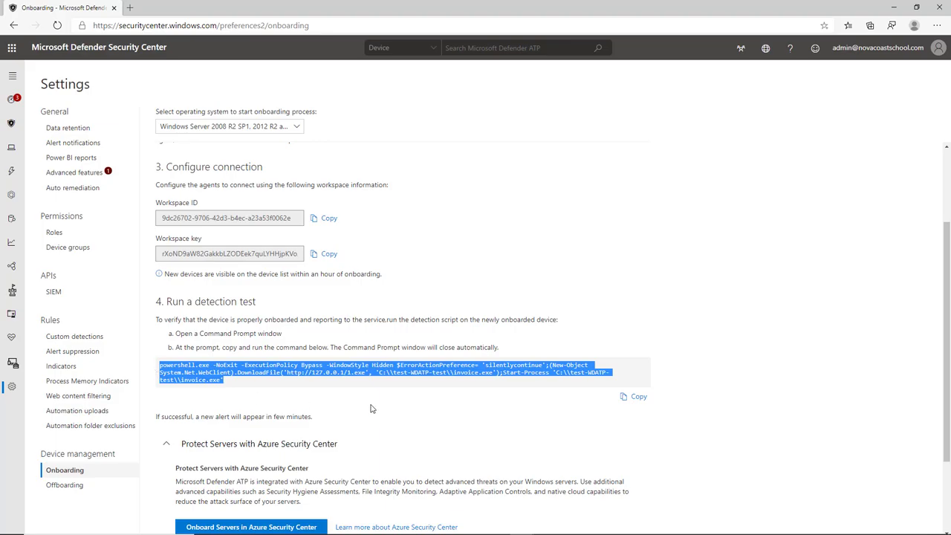
On the remote server, search the Start menu for 'power'
key("alt+Tab")
key("super")
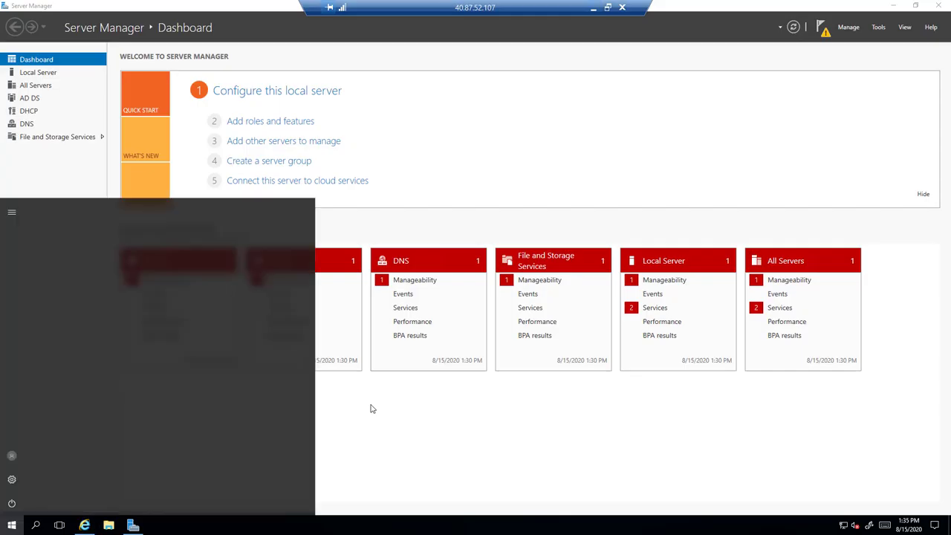
type("power")
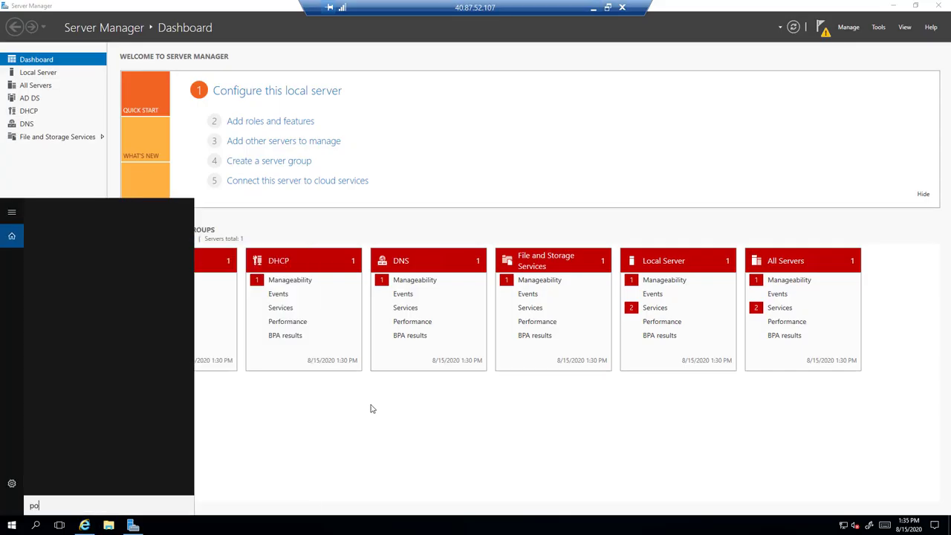
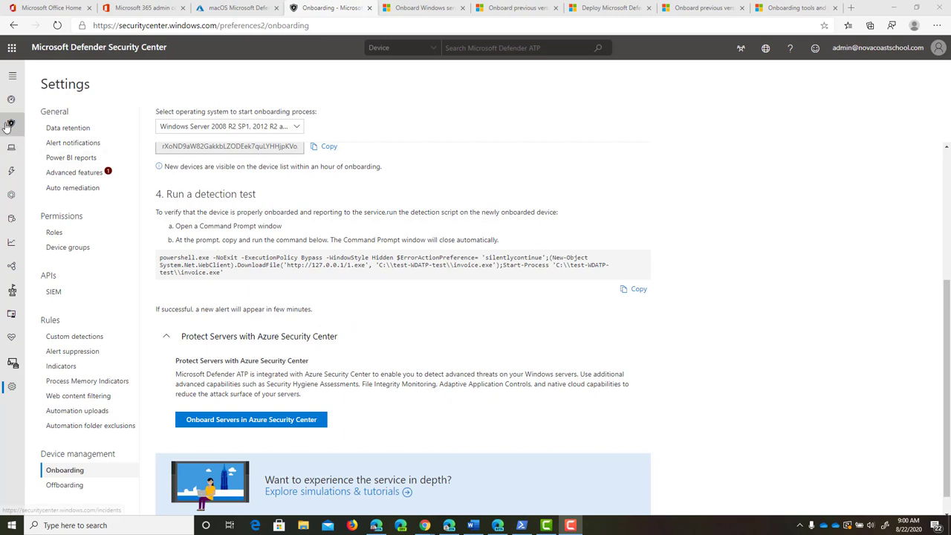
Go to the Device inventory list of onboarded devices, which includes ncdc
left_click(12, 148)
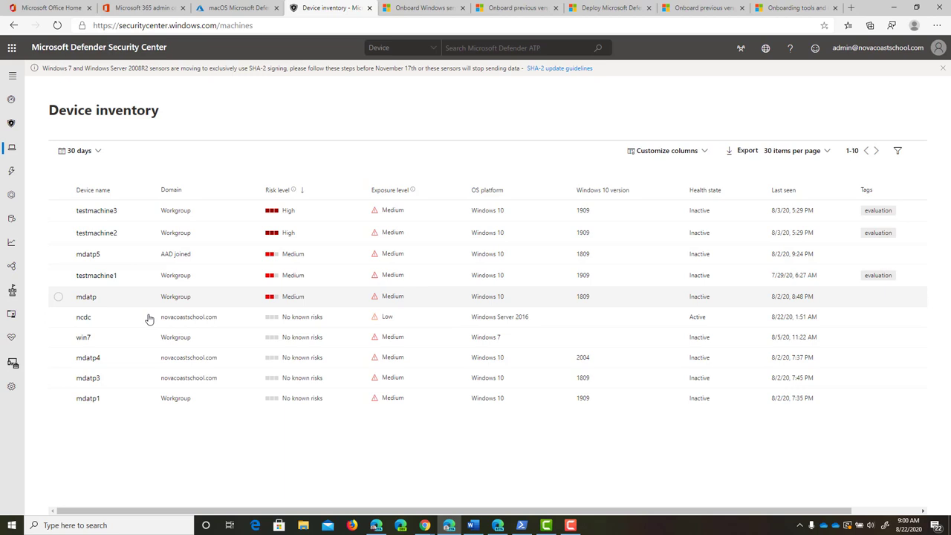
Open the ncdc device's details panel and then its full device page
left_click(472, 325)
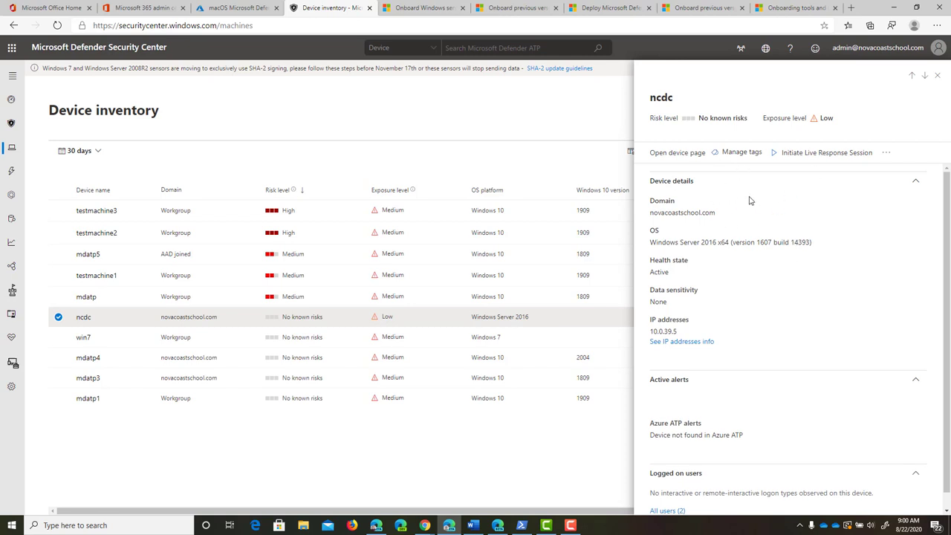
left_click(688, 154)
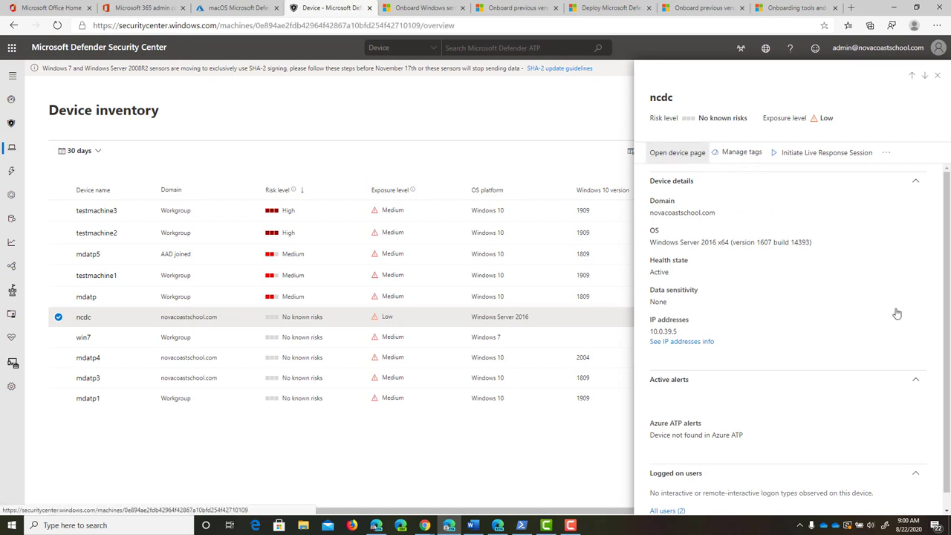